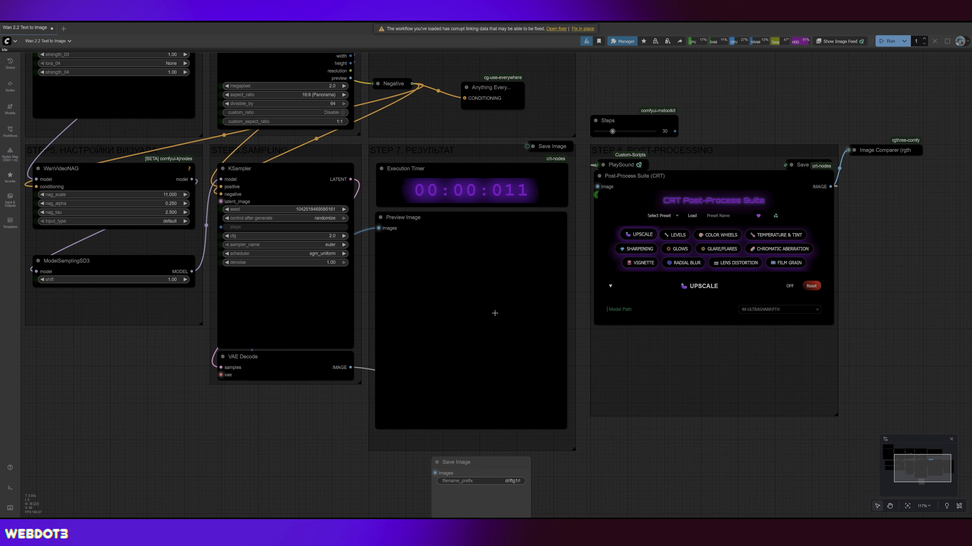
left_click_drag(379, 228, 528, 146)
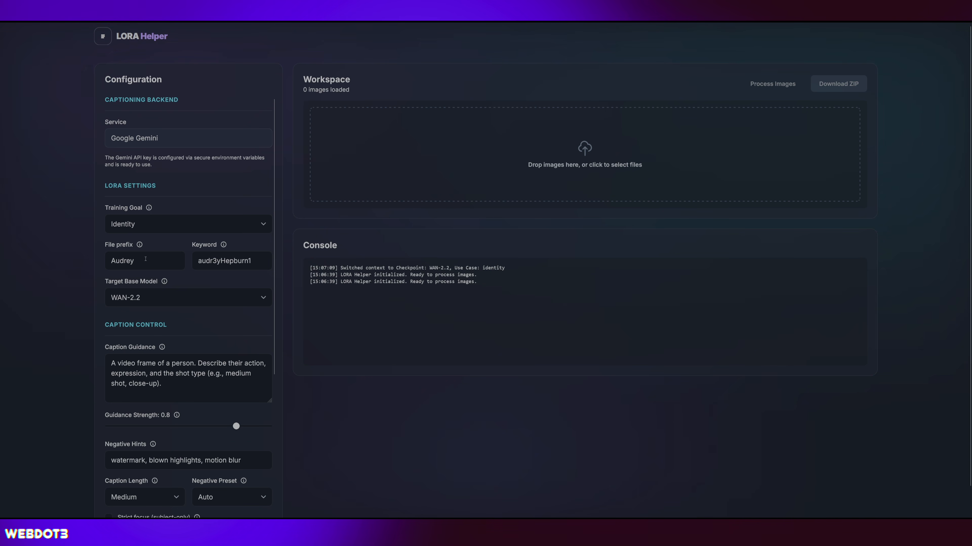
Generate captions for the 15 loaded Audrey images in LORA Helper with the Identity goal and WAN-2.2 base model.
scroll(62, 268, "down", 1)
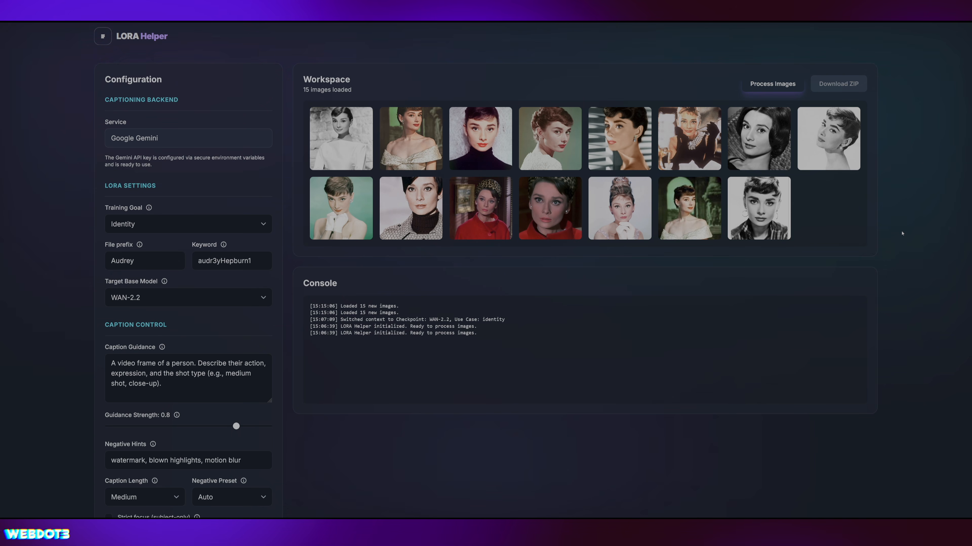
left_click(772, 84)
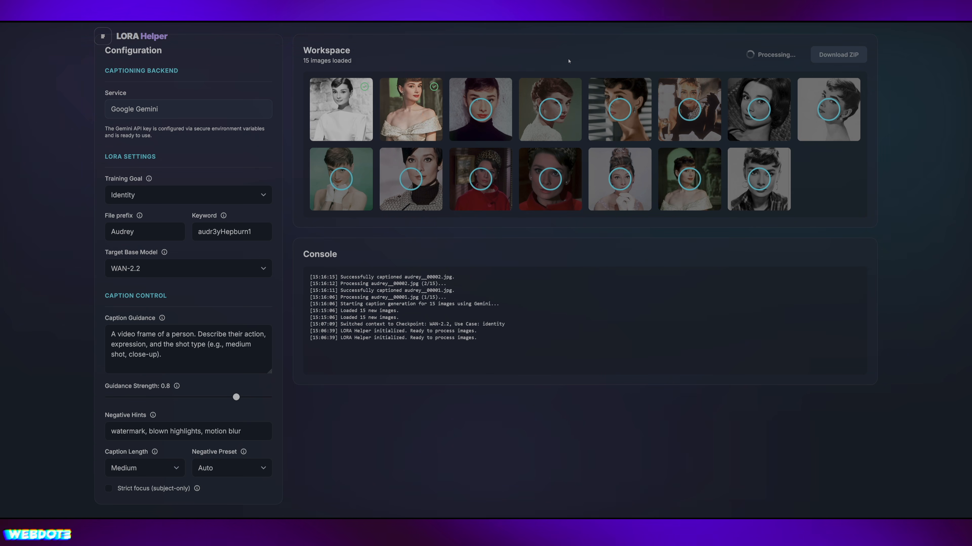
mouse_move(343, 105)
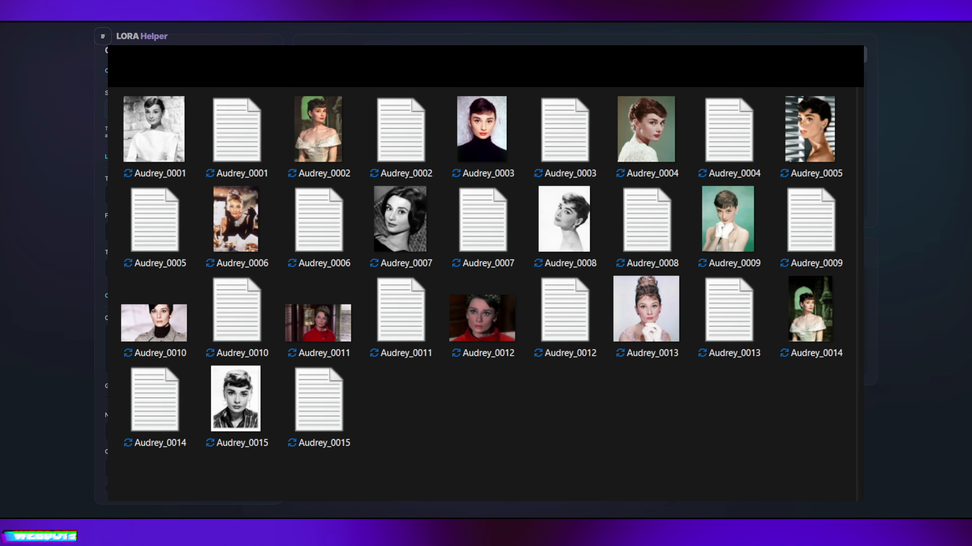
Check the Audrey_0001 image and its matching caption text file in the dataset folder.
left_click(169, 149)
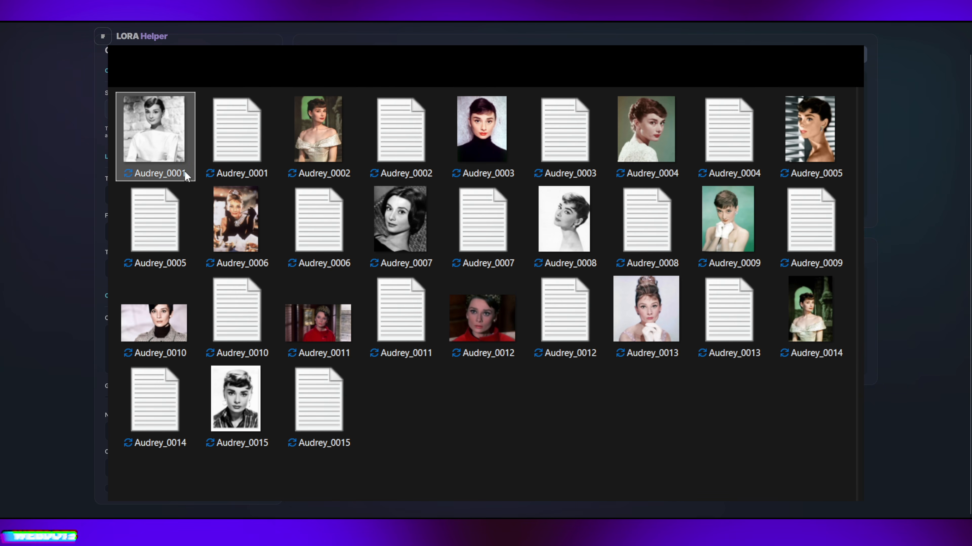
left_click(264, 126)
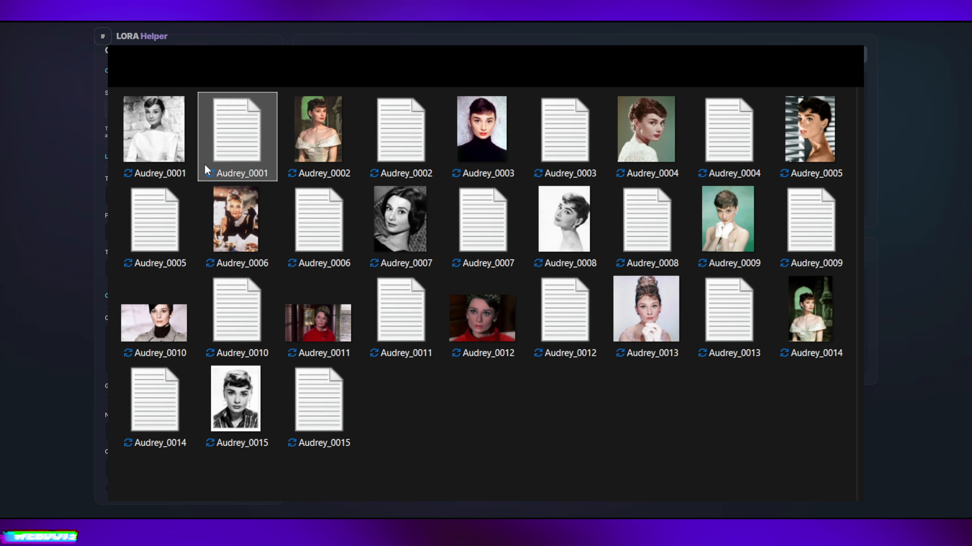
left_click(563, 491)
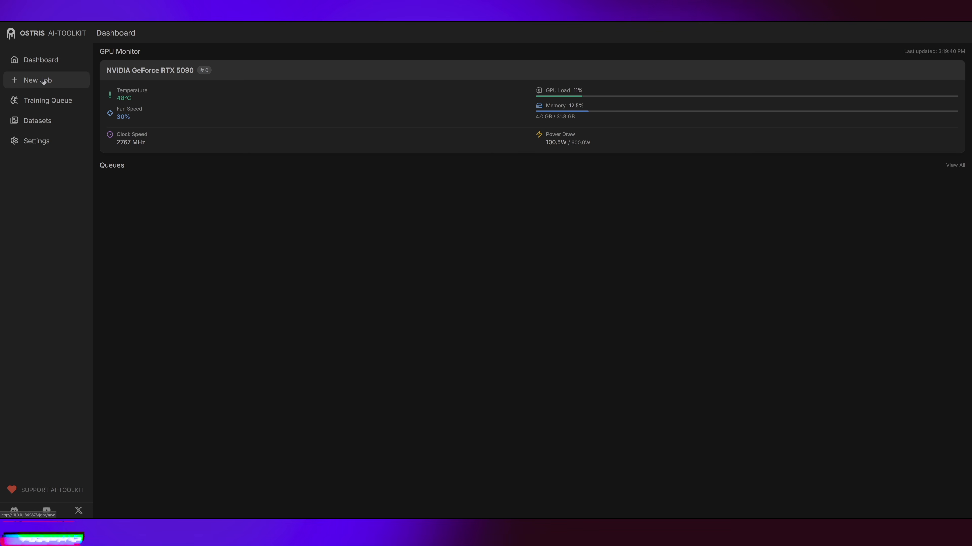
Start a new AI-Toolkit training job named audrey on GPU #0, using LORA Helper's keyword audr3yHepburn1 as the trigger word.
left_click(37, 80)
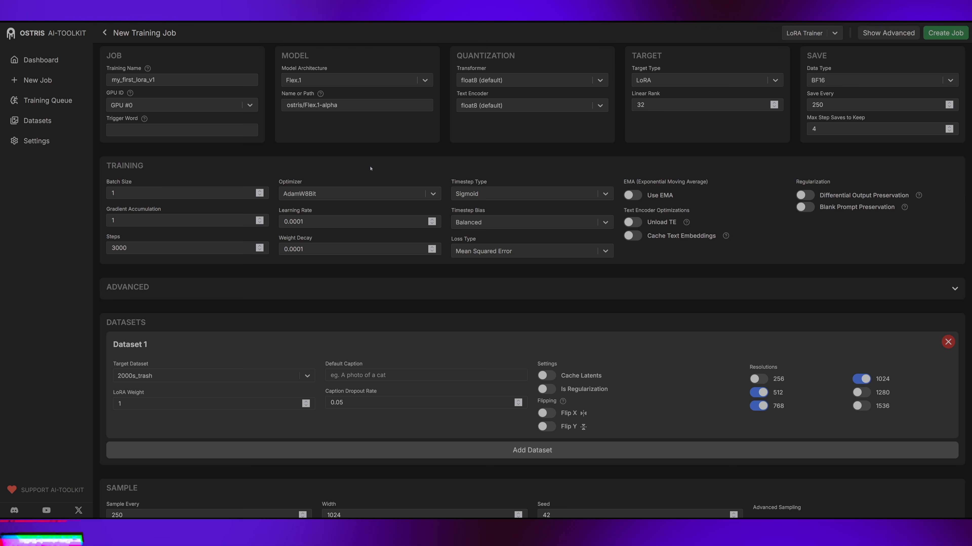
double_click(184, 80)
type("audrey")
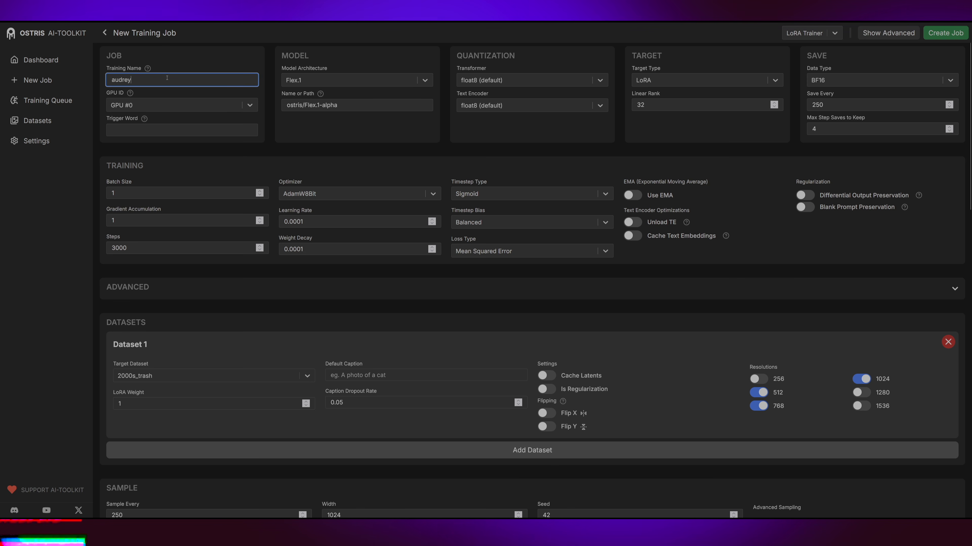
left_click(250, 106)
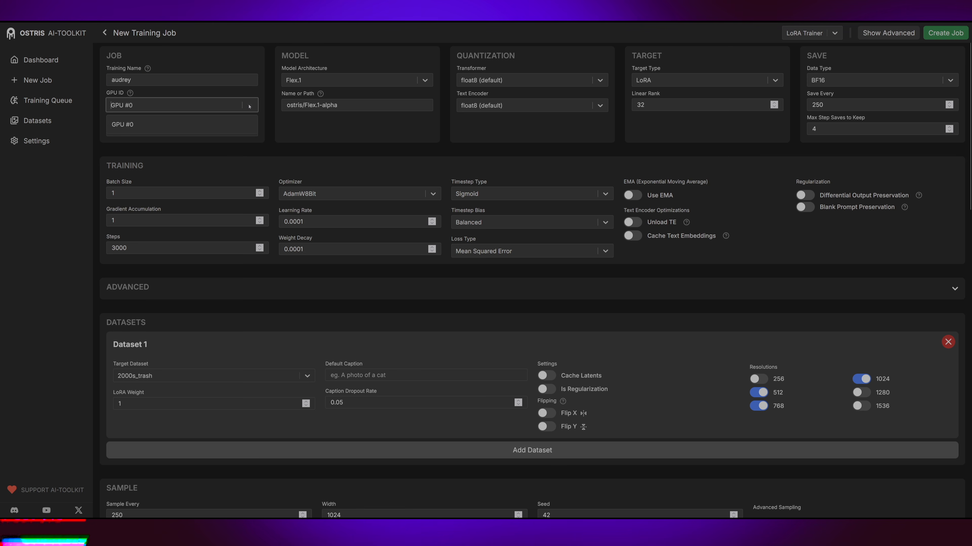
left_click(164, 126)
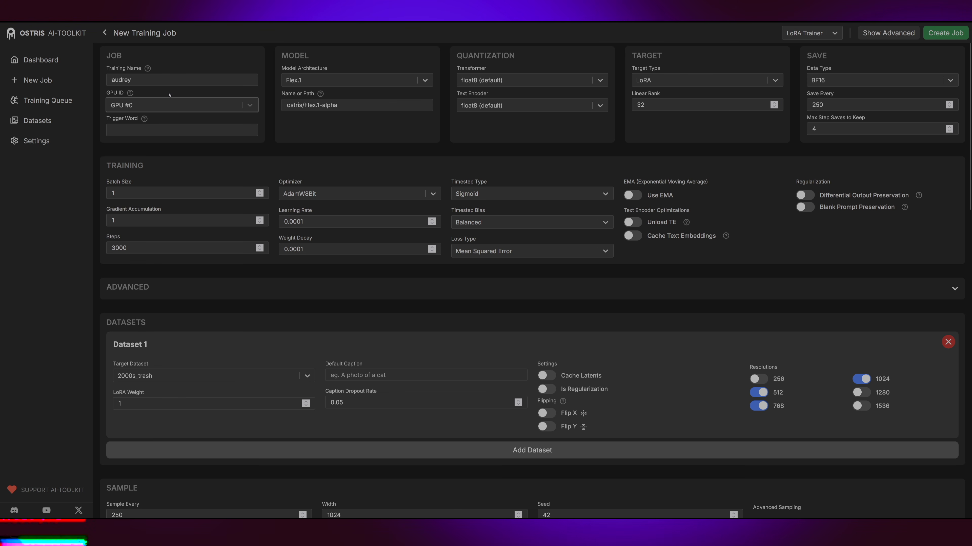
left_click(185, 133)
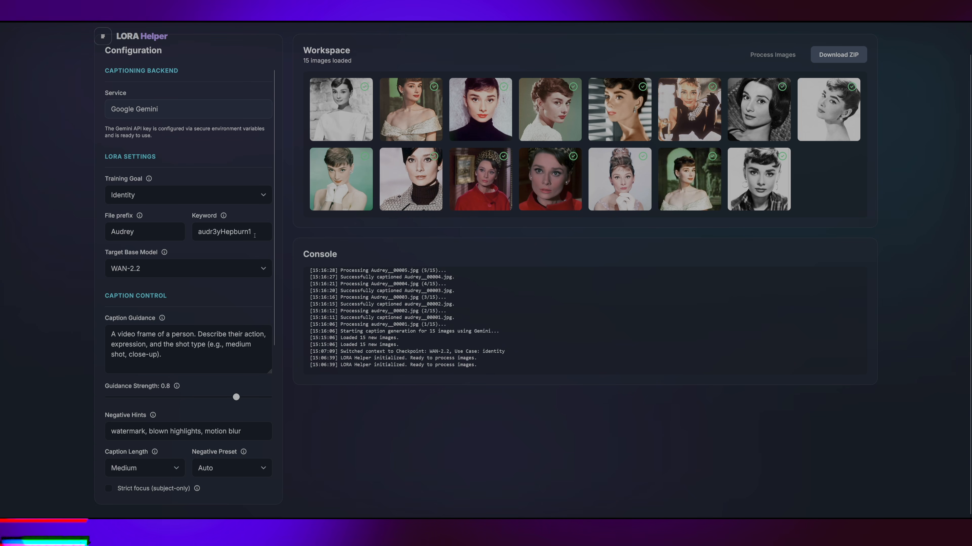
left_click_drag(256, 233, 176, 238)
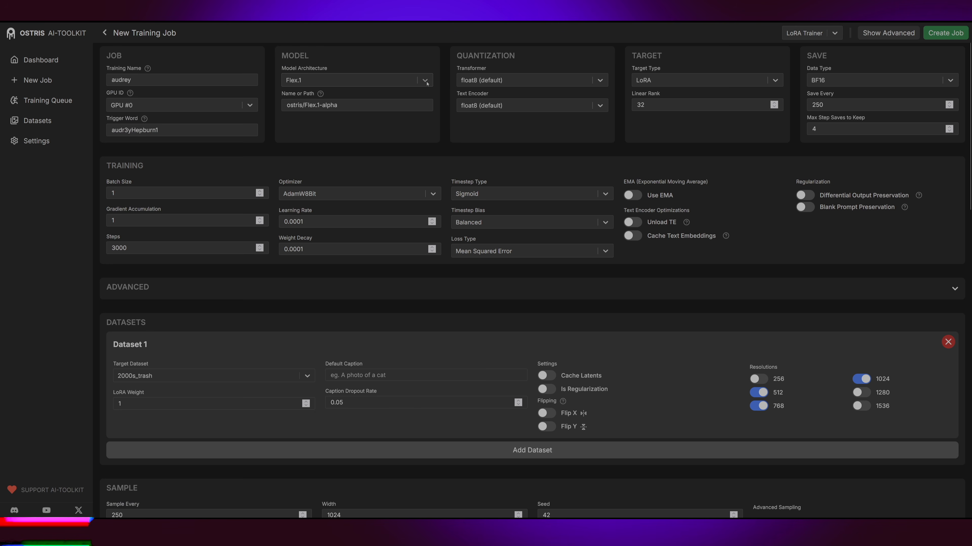
Set the training job's model architecture to Wan 2.1 (14B).
left_click(357, 80)
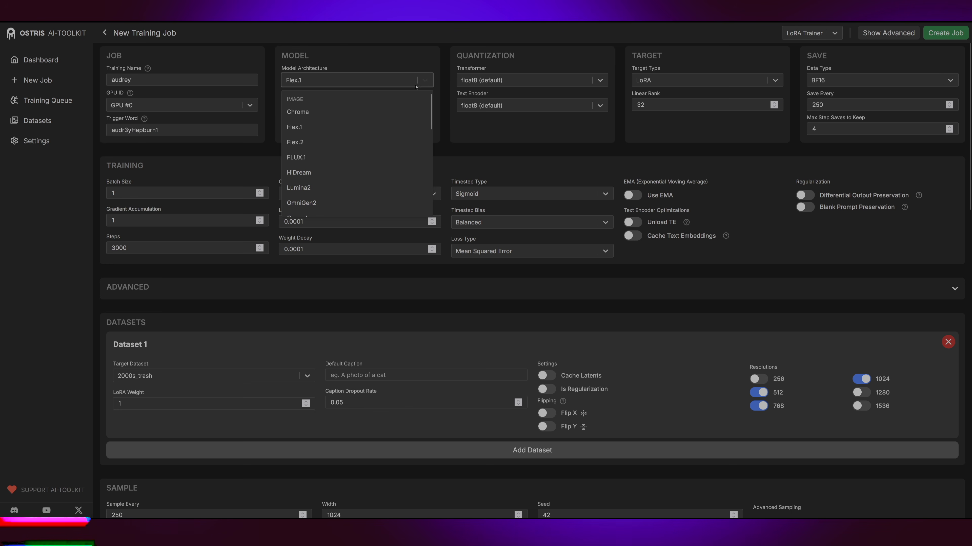
scroll(361, 128, "down", 3)
scroll(366, 125, "down", 3)
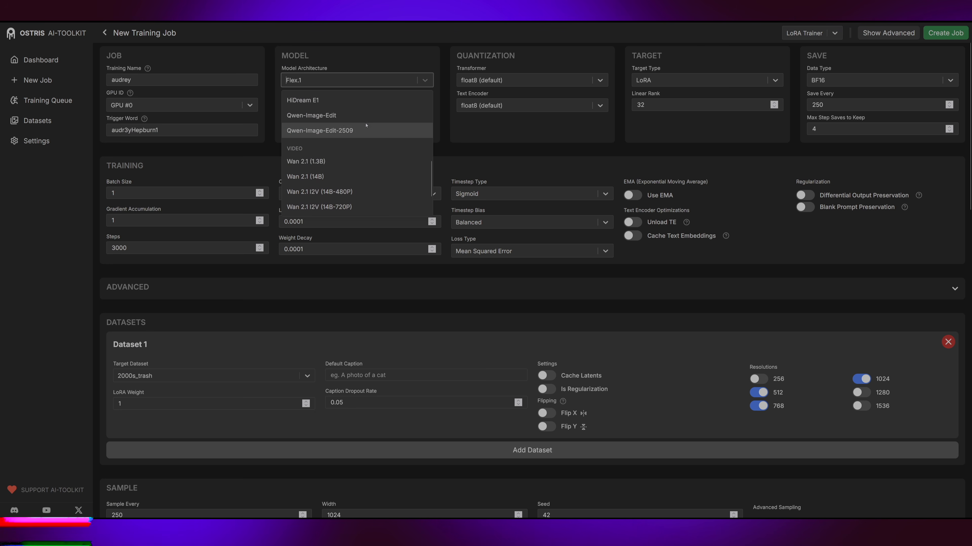
left_click(311, 177)
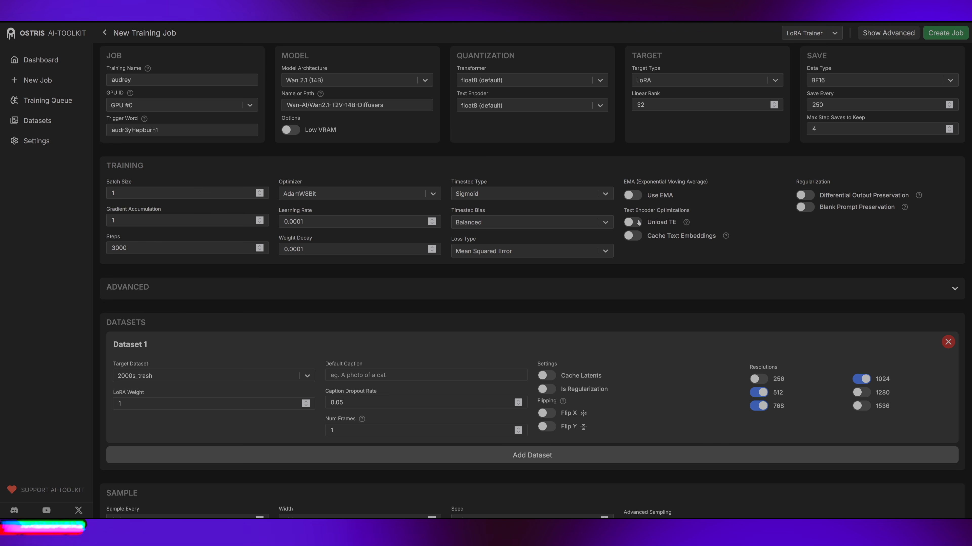
Set the LoRA target's linear rank to 64.
double_click(652, 106)
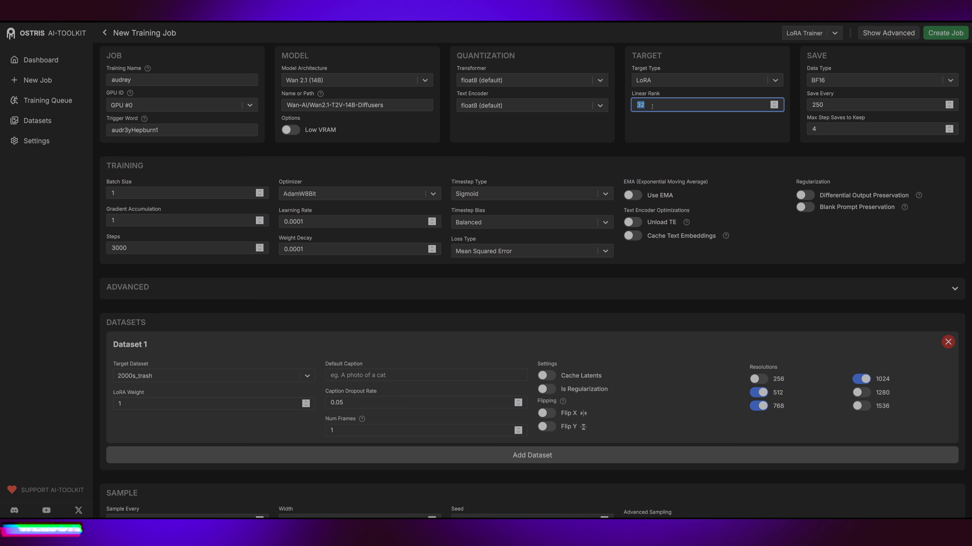
type("64")
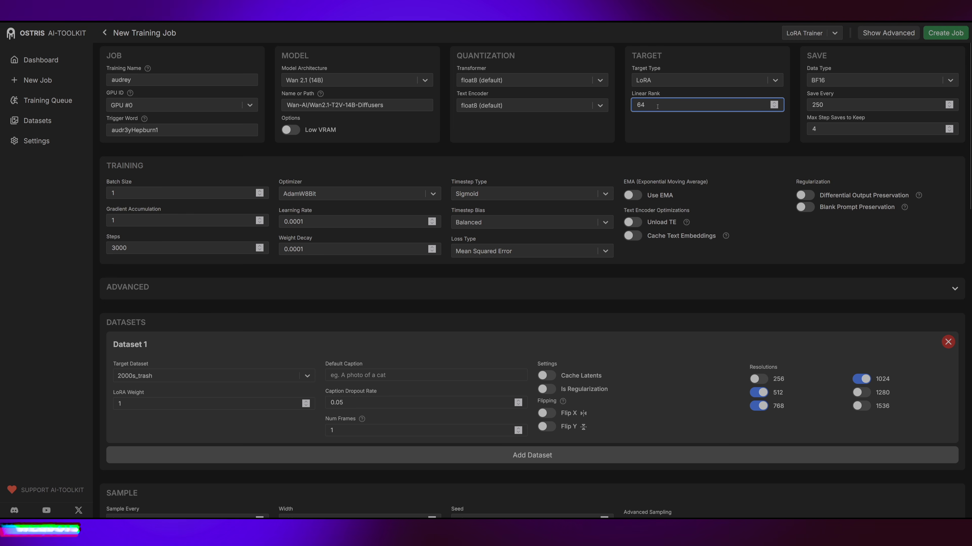
left_click(690, 140)
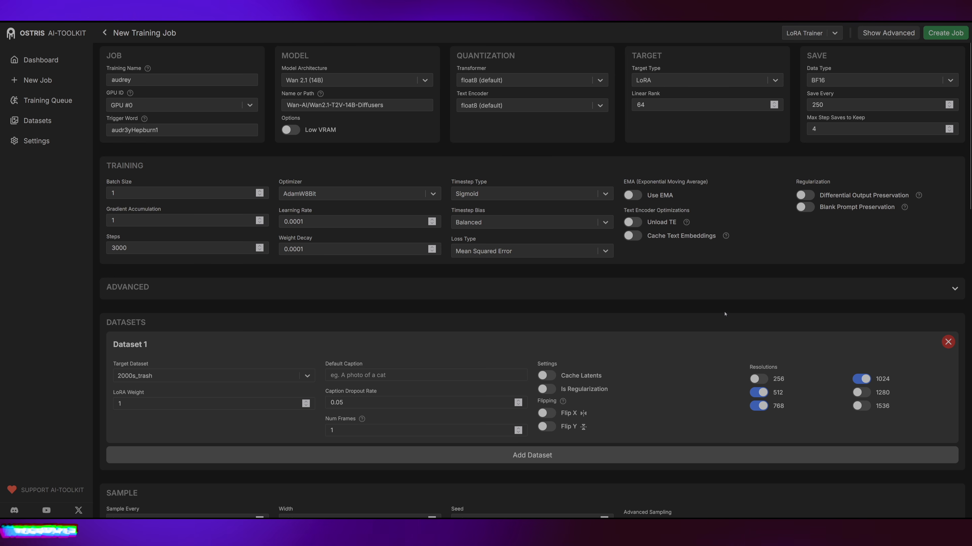
Choose audrey as the target dataset for Dataset 1 and disable its 768 and 1024 resolutions, keeping only 512.
scroll(724, 314, "down", 4)
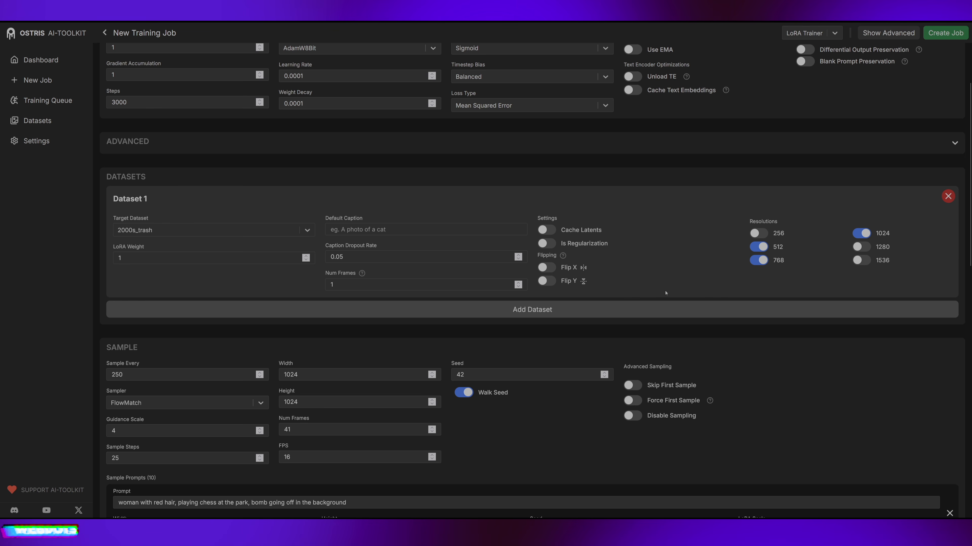
left_click(302, 230)
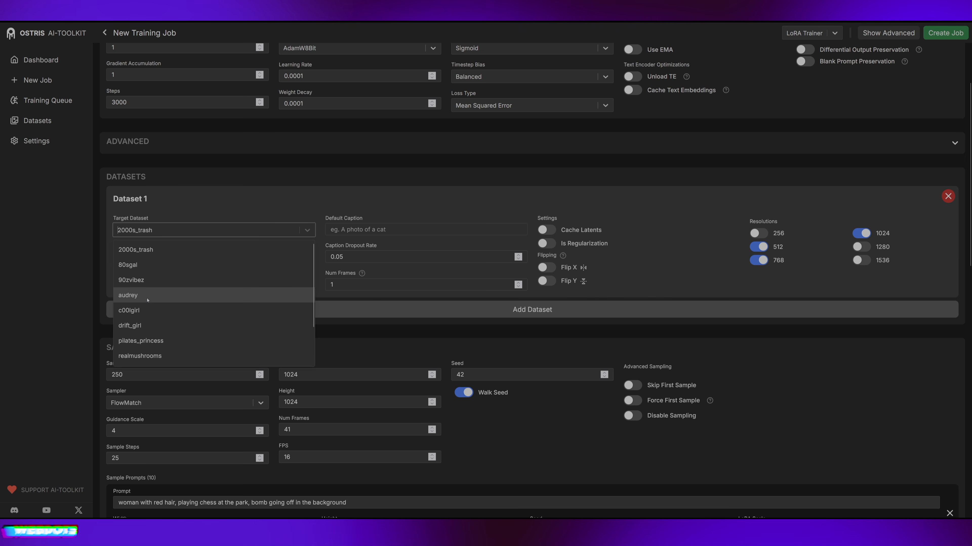
left_click(172, 294)
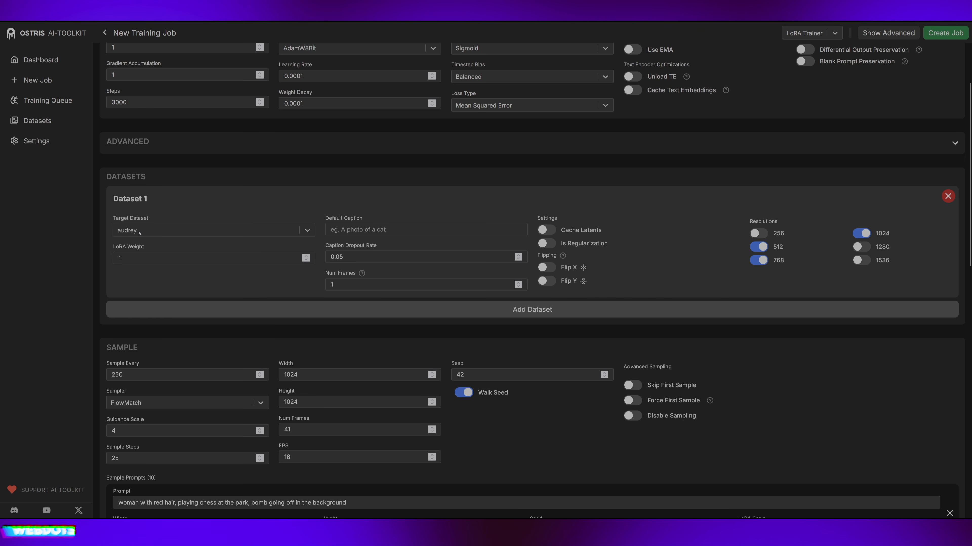
left_click(758, 261)
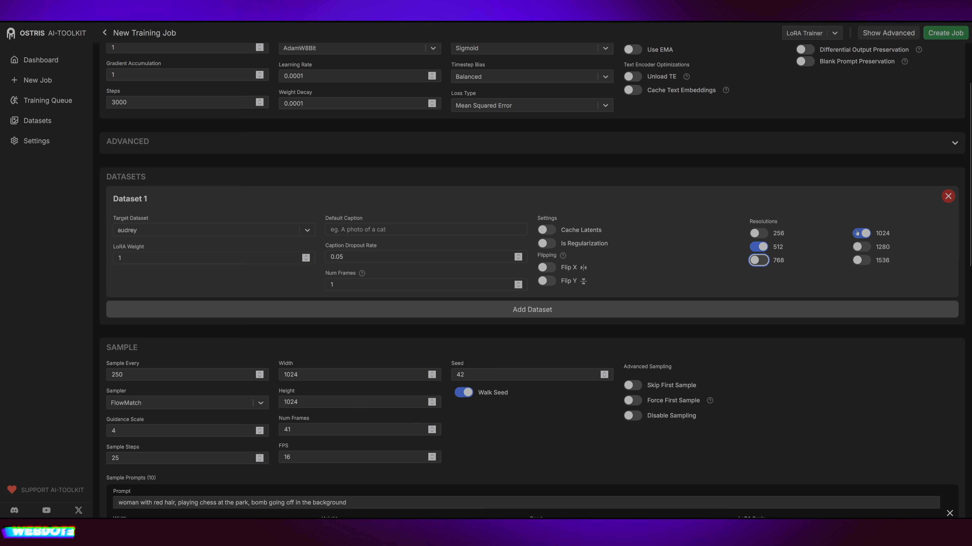
left_click(861, 233)
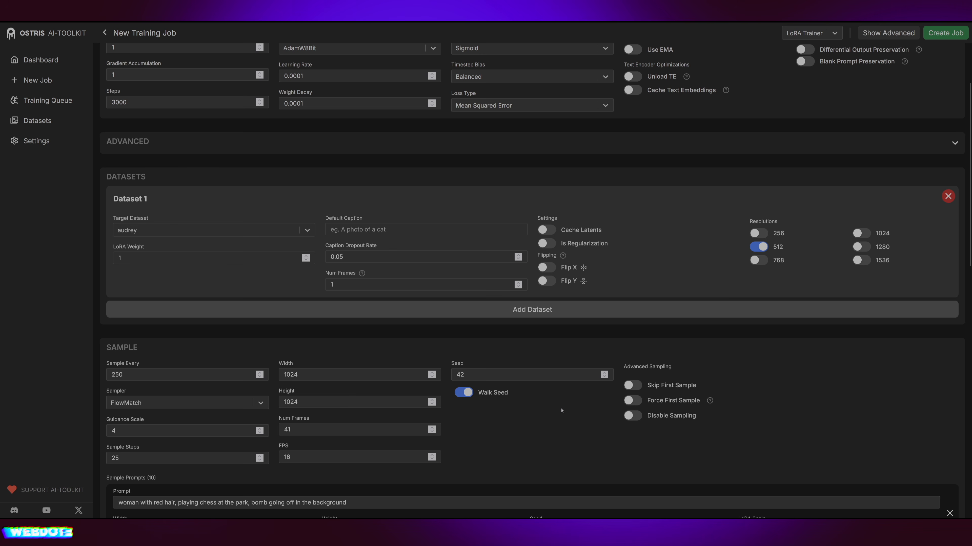
Set the sample settings to 1 frame and 1 FPS so that still images are sampled.
scroll(561, 411, "down", 3)
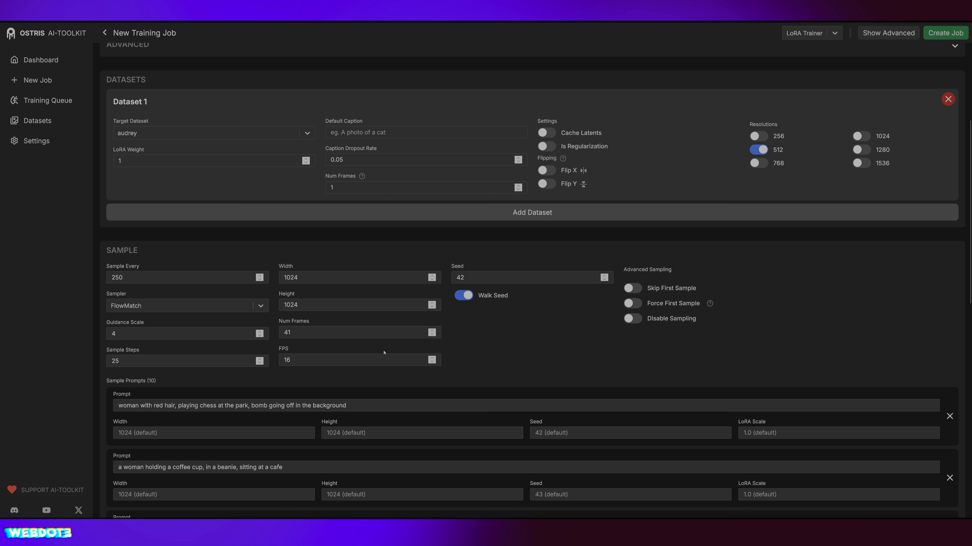
double_click(338, 333)
type("1")
key("Tab")
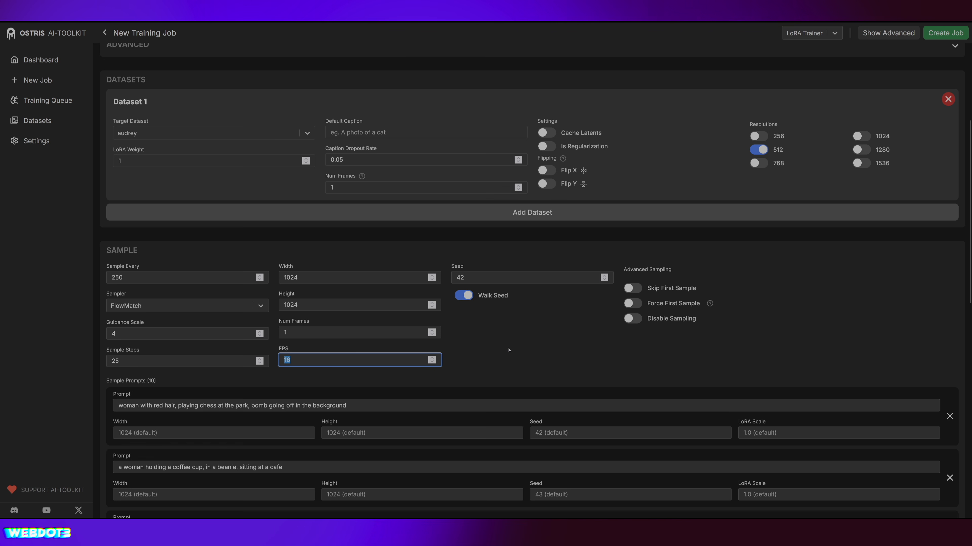
type("1")
left_click(524, 347)
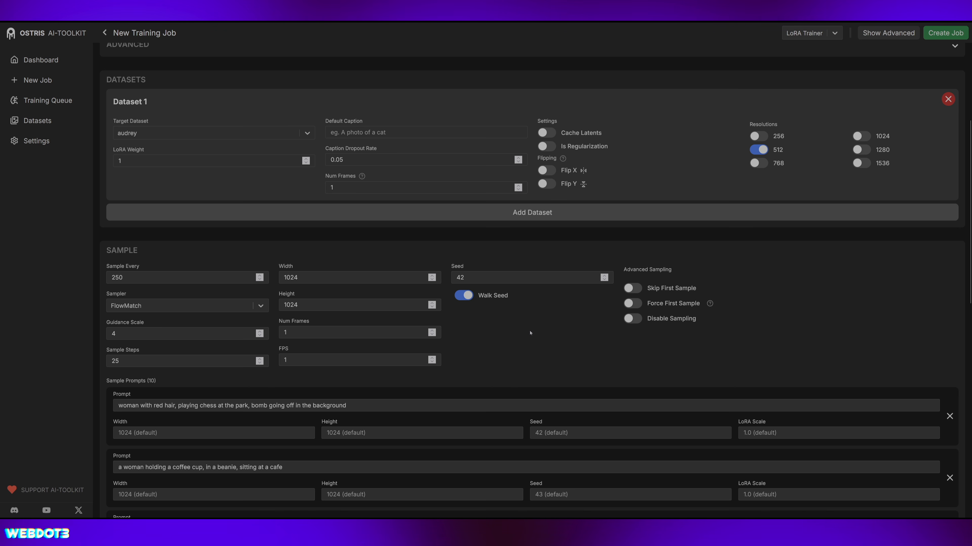
Replace the first sample prompt with the copied caption describing the woman in the long-sleeved white boat-neck top.
scroll(530, 333, "down", 5)
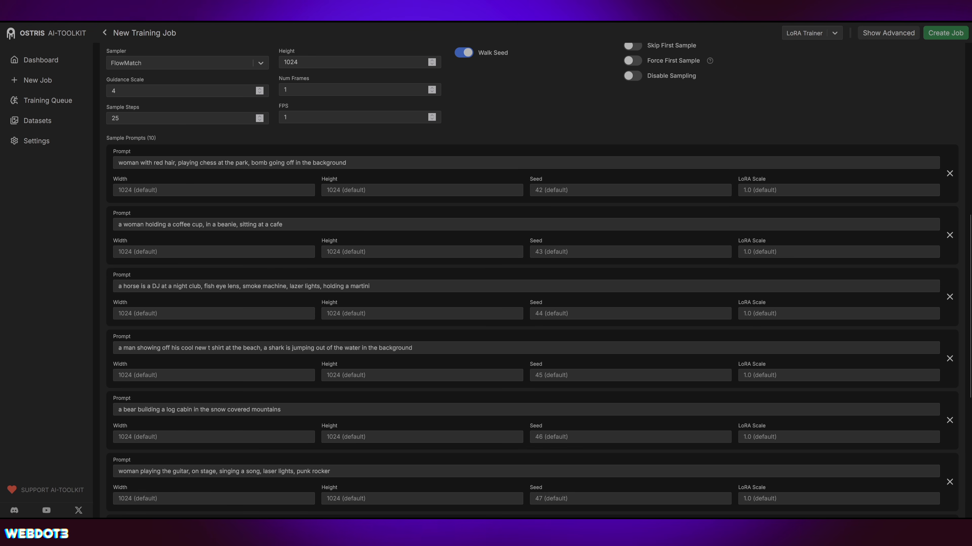
left_click(207, 162)
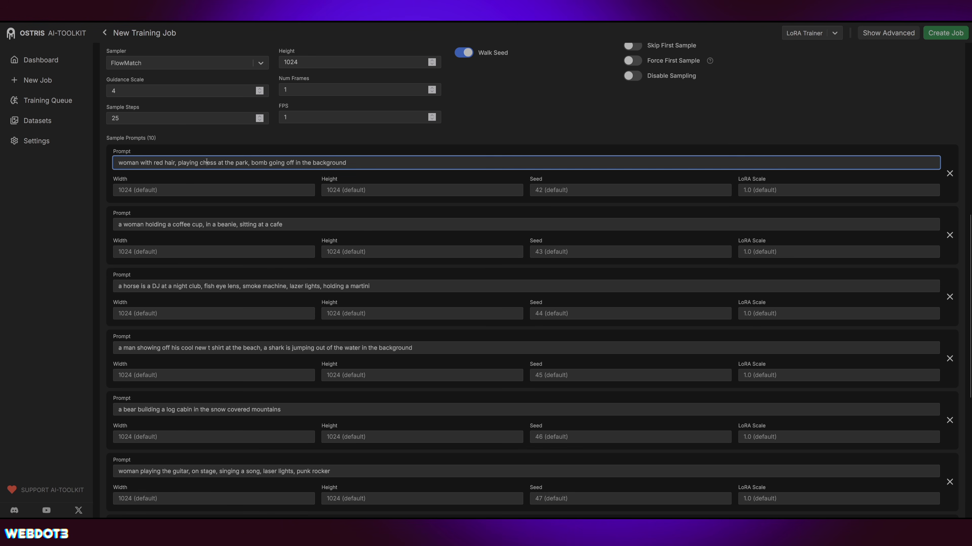
key("super+a")
key("super+v")
left_click(90, 297)
left_click_drag(129, 163, 934, 163)
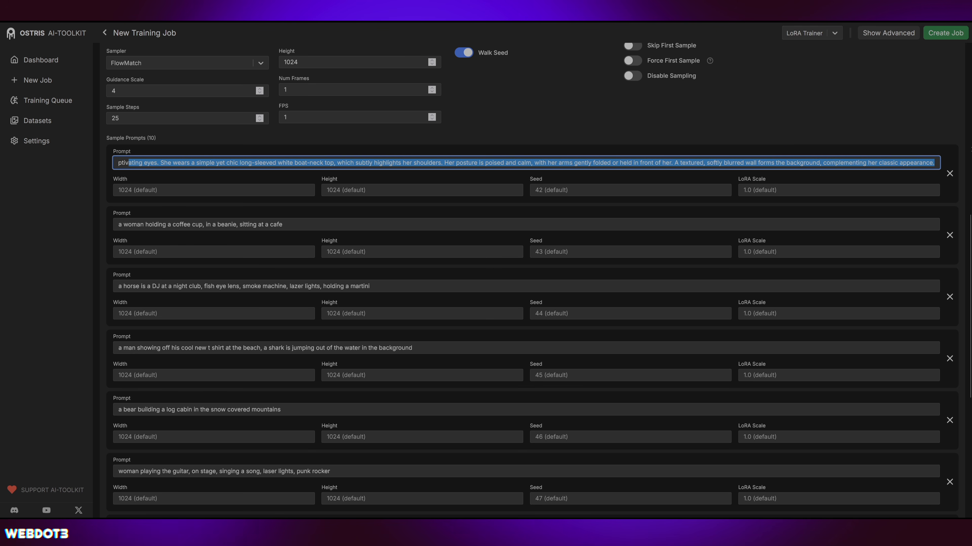
left_click(557, 142)
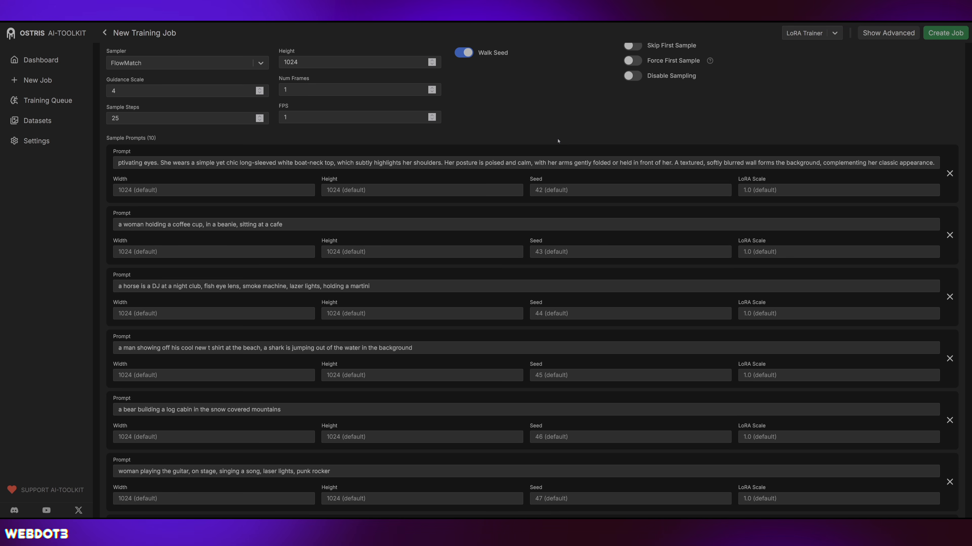
scroll(485, 344, "down", 5)
scroll(490, 337, "up", 10)
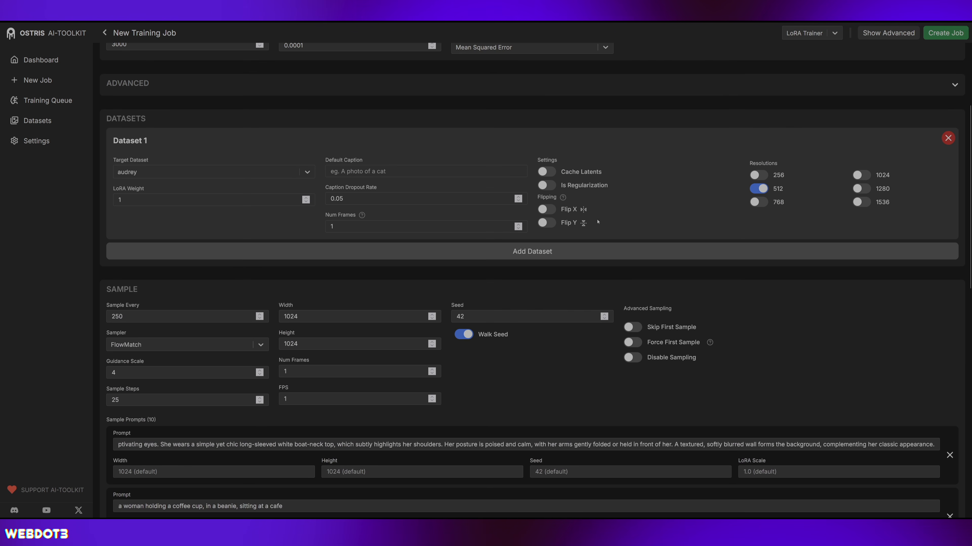
scroll(598, 222, "down", 6)
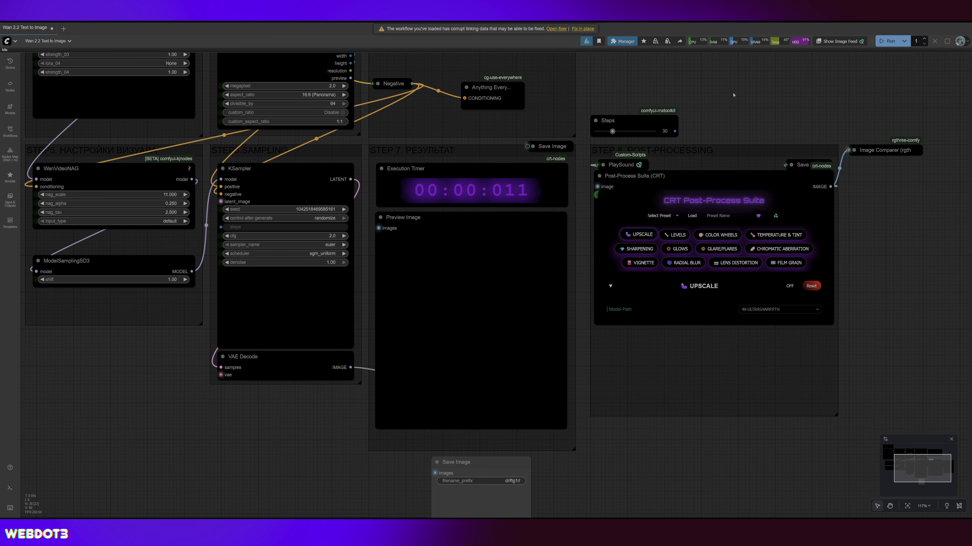
Switch to ComfyUI and run the Wan 2.2 Text to Image workflow.
scroll(772, 84, "down", 1)
left_click_drag(772, 82, 760, 136)
key("ctrl+Return")
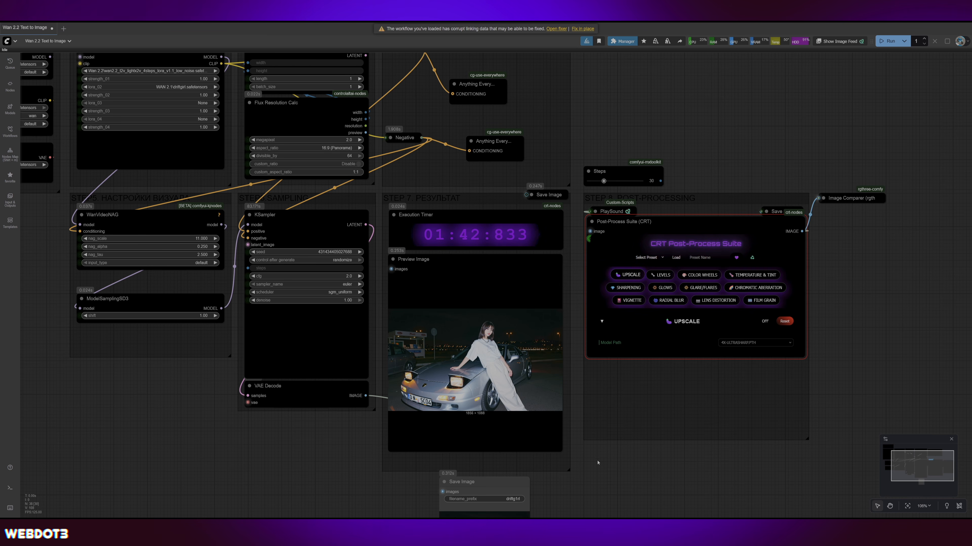
Examine the generated image of the woman leaning on the car up close in the Preview Image node.
scroll(522, 414, "up", 6)
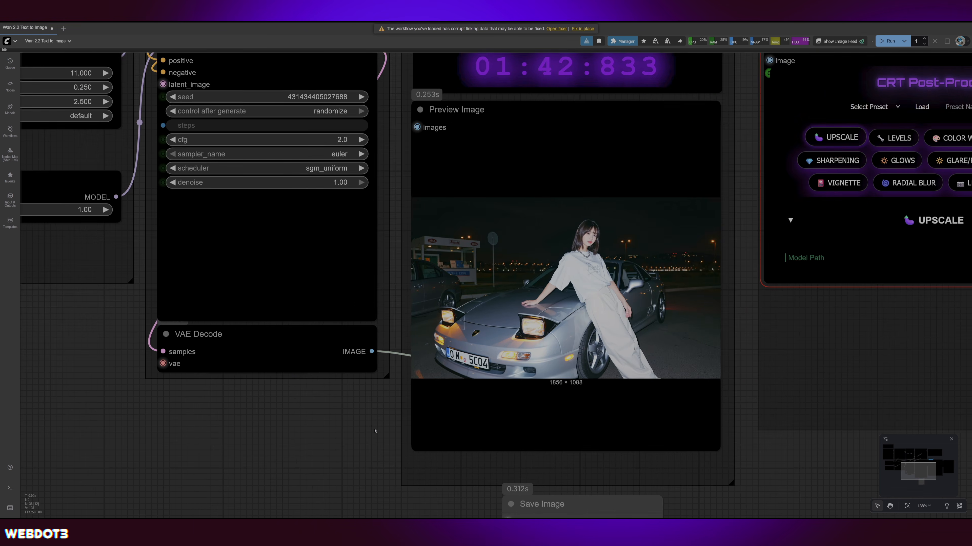
scroll(474, 425, "up", 3)
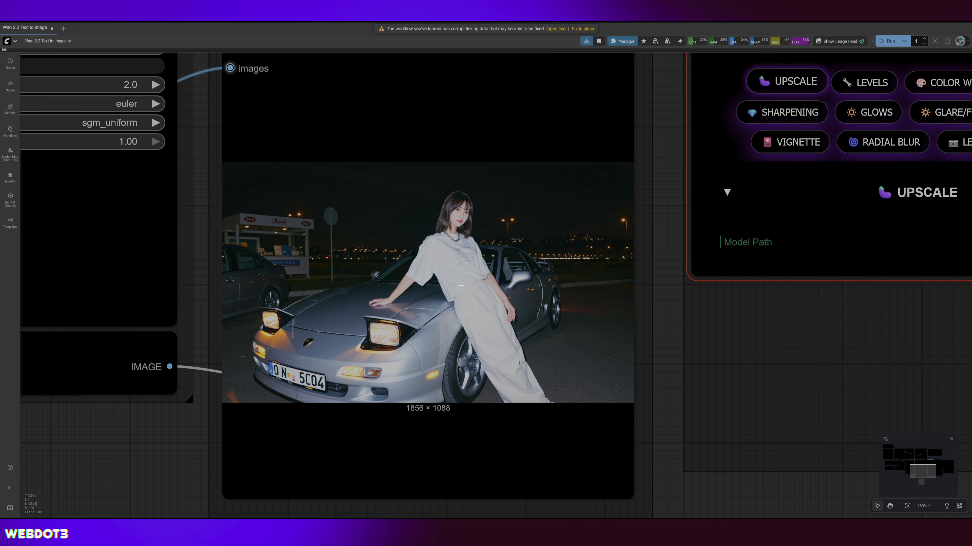
scroll(650, 314, "down", 1)
scroll(653, 317, "down", 4)
scroll(653, 317, "up", 6)
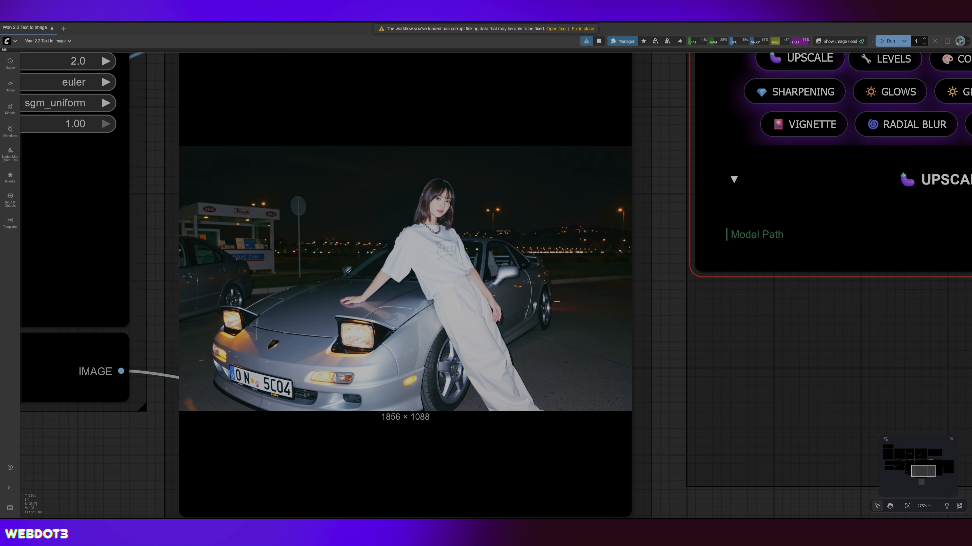
scroll(551, 306, "down", 1)
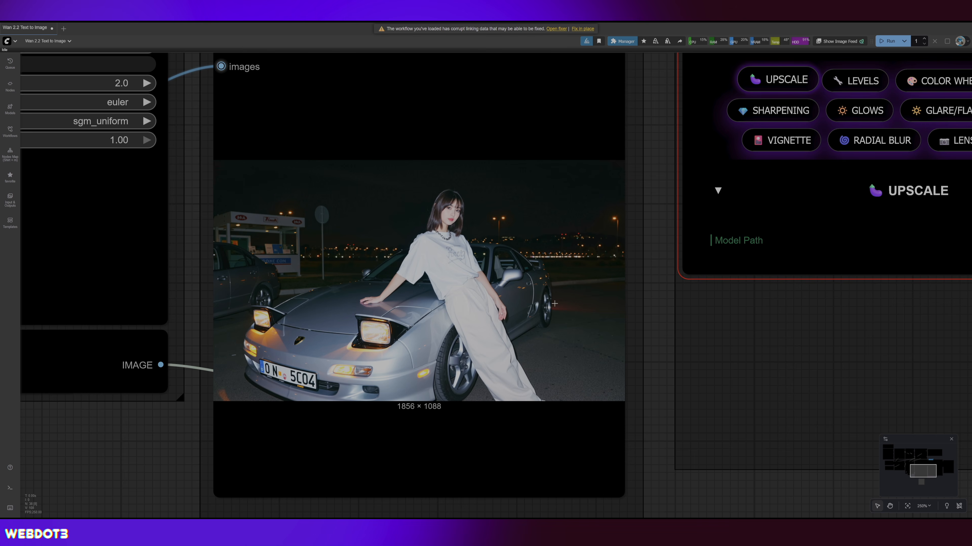
scroll(551, 306, "down", 1)
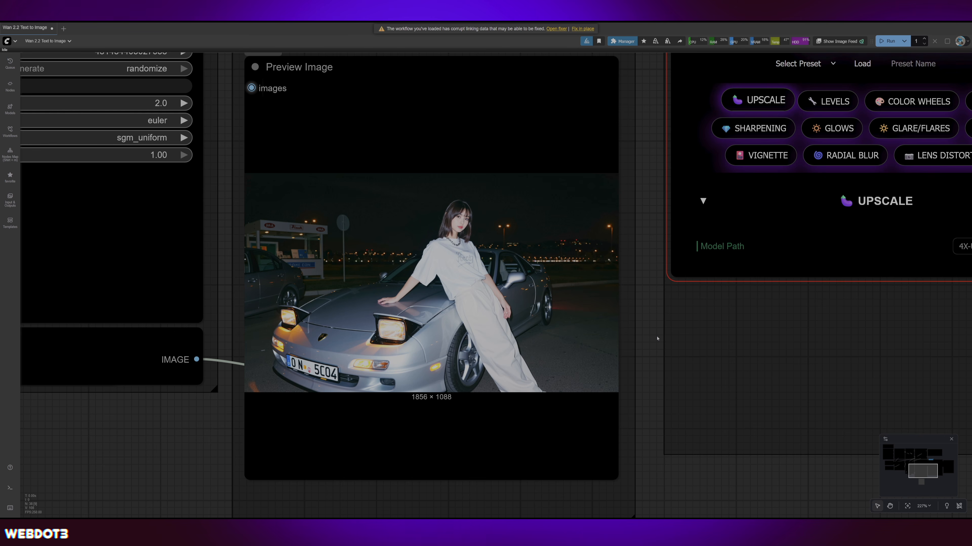
scroll(657, 338, "up", 2)
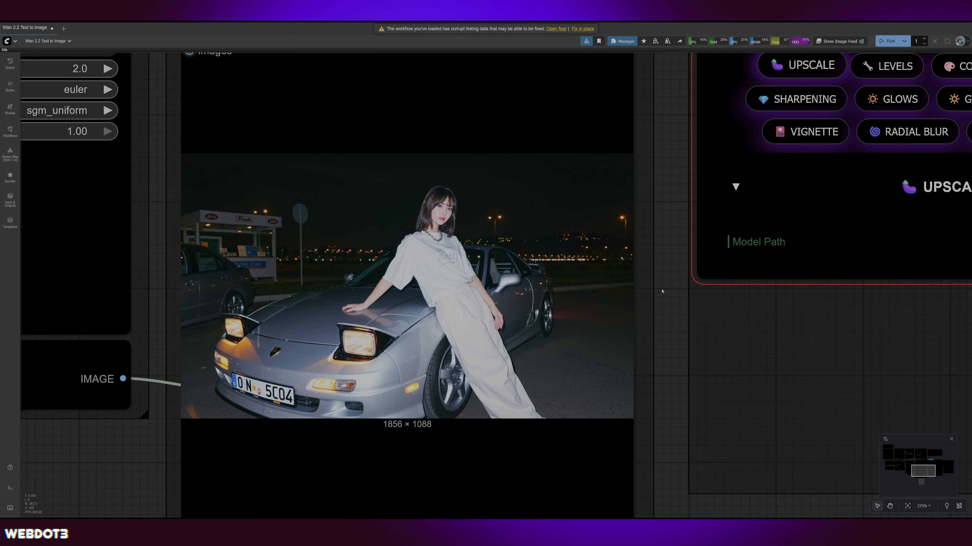